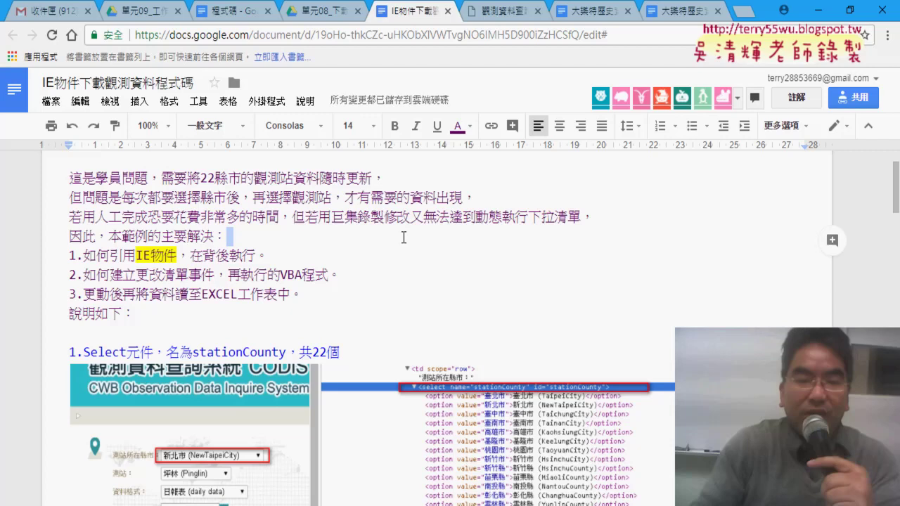
- Scroll the document down to the '1.Select元件，名為stationCounty，共22個' section
scroll(269, 268, "down", 1)
scroll(336, 277, "down", 1)
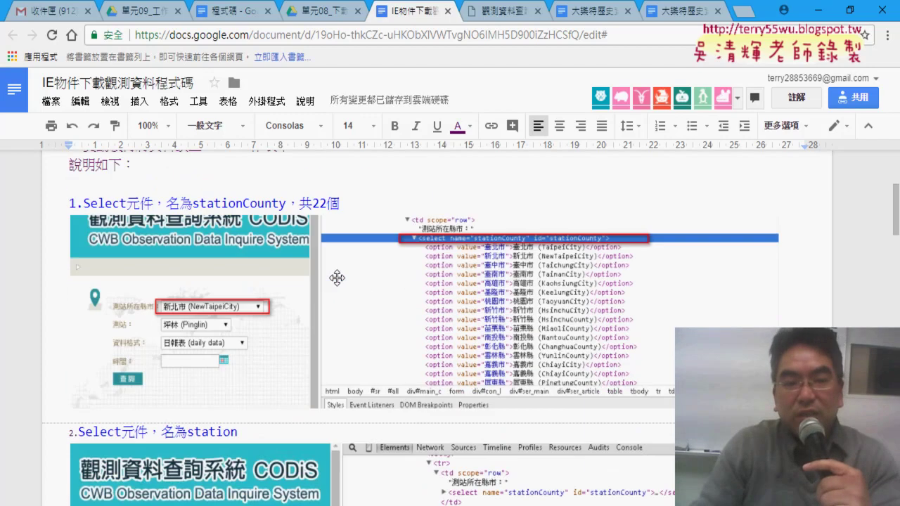
left_click_drag(193, 203, 285, 203)
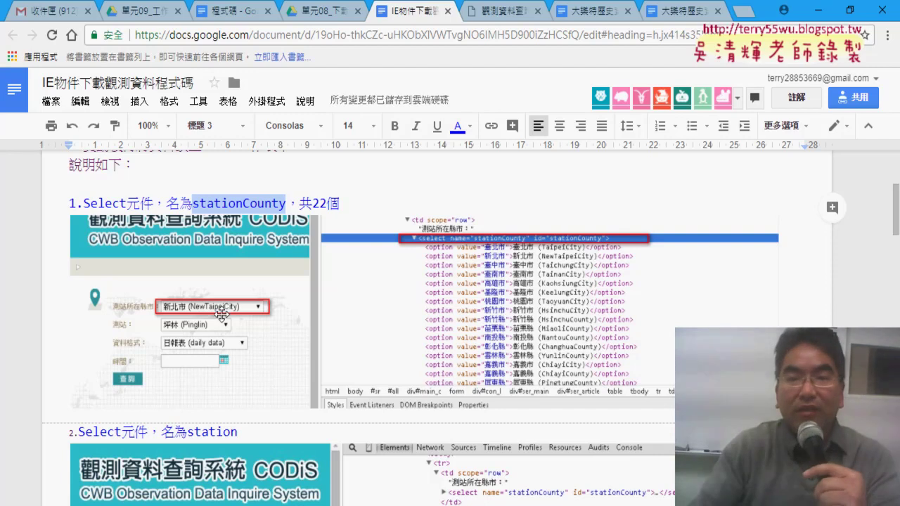
- Switch to the 觀測資料查詢 page and bring up options for the selected '縣市：' label
left_click(503, 12)
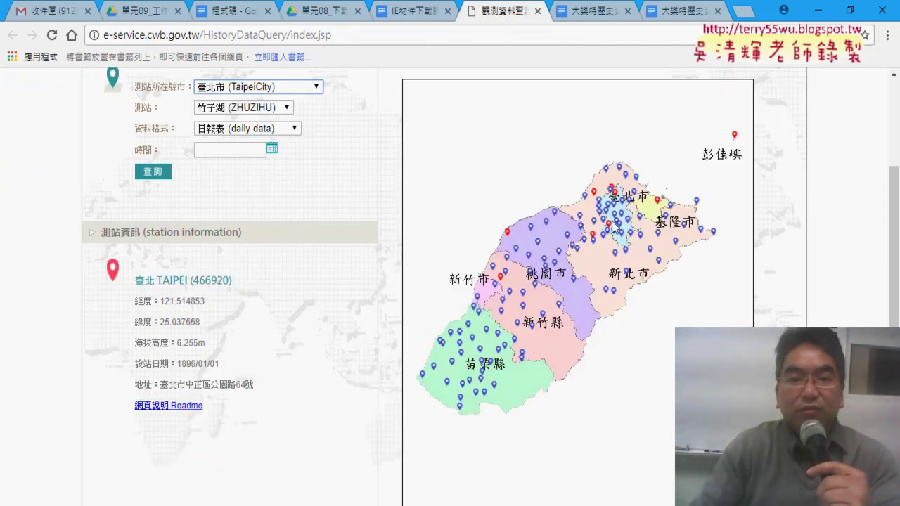
scroll(611, 224, "up", 2)
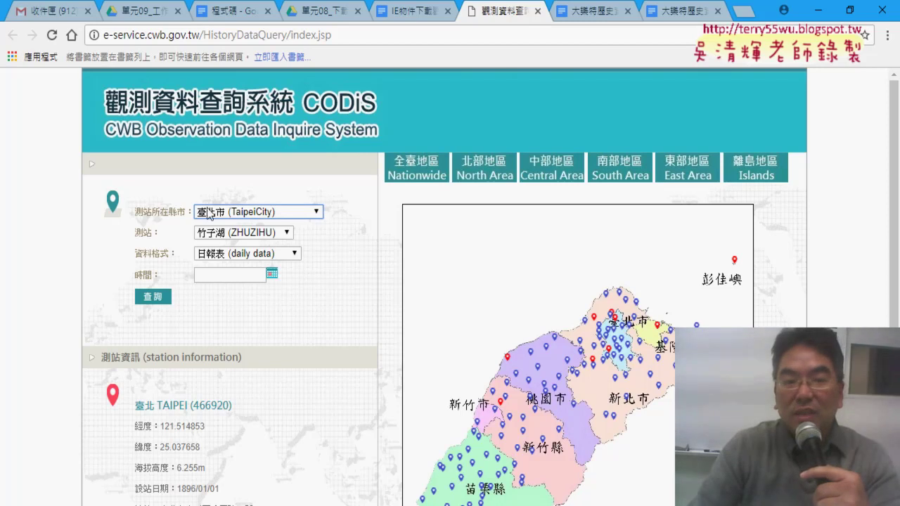
left_click_drag(168, 211, 191, 215)
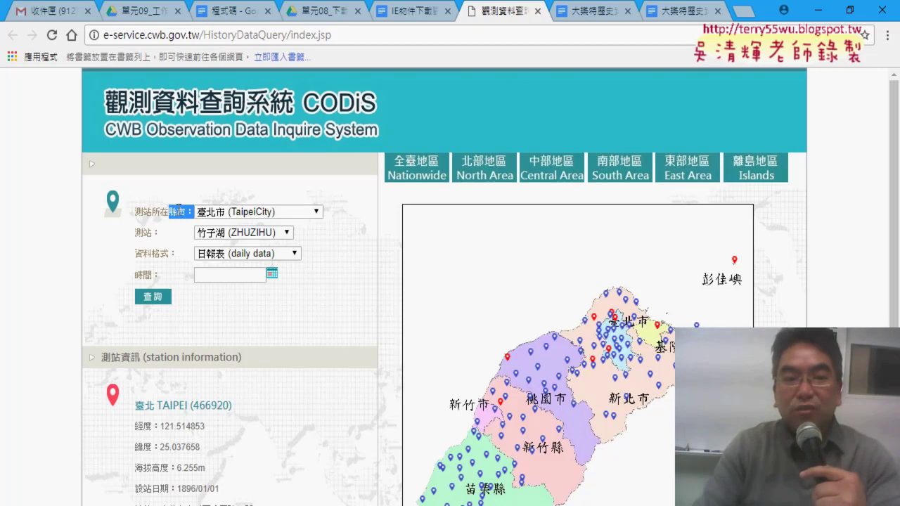
right_click(178, 211)
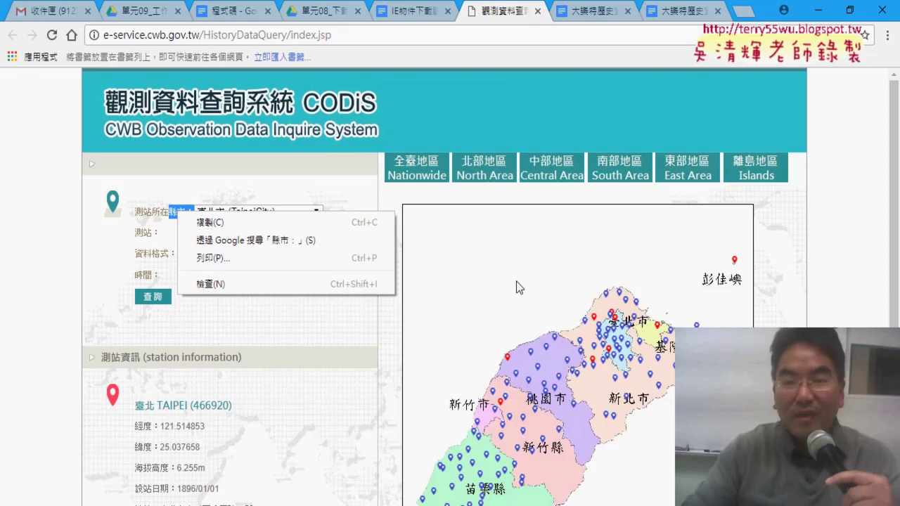
- Examine the page's head, body, inline script and div#sr elements in DevTools, then close it
left_click(804, 287)
key("F12")
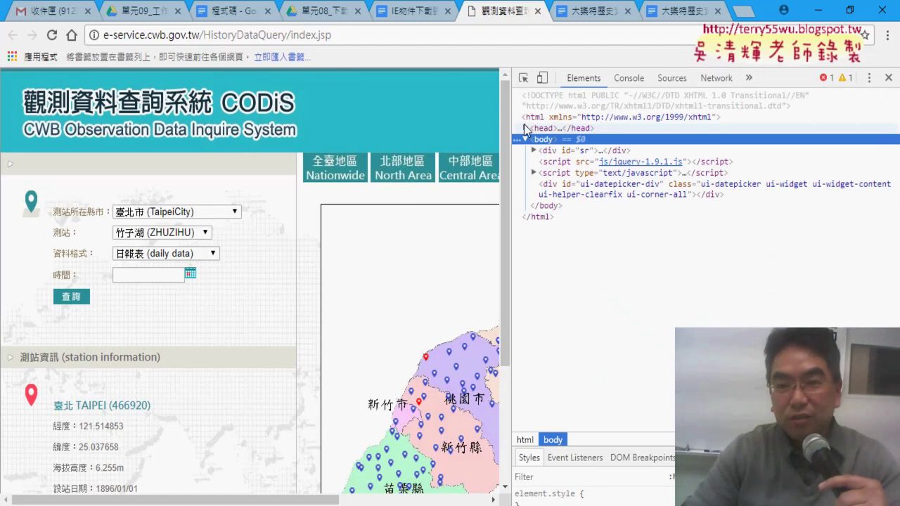
left_click(524, 128)
left_click(524, 128)
left_click(525, 139)
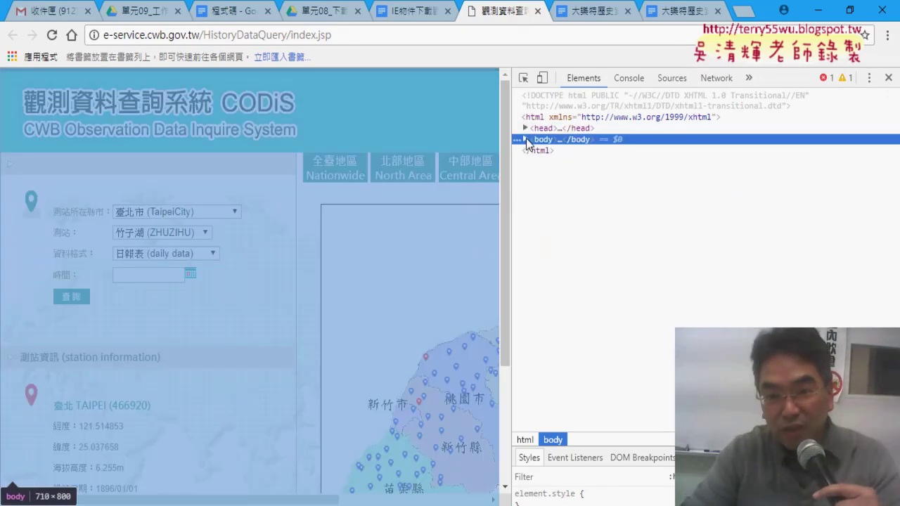
left_click(525, 139)
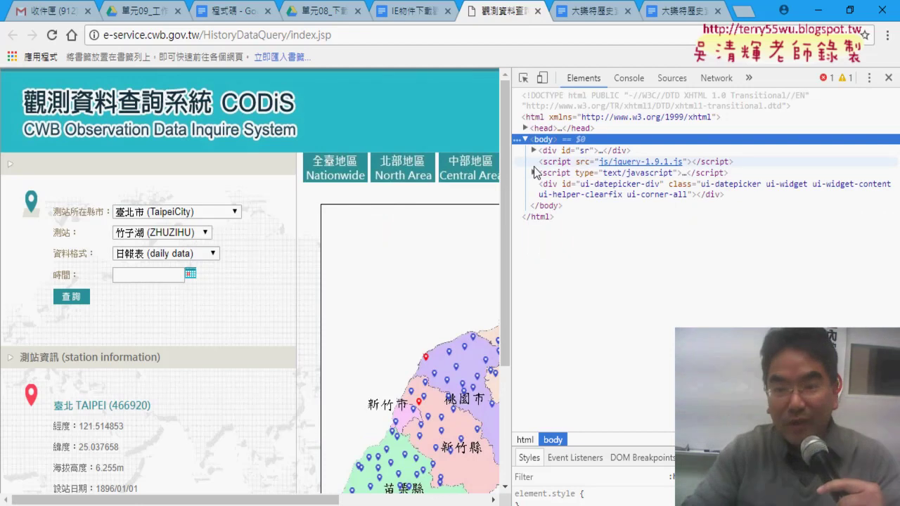
left_click(533, 172)
left_click(533, 151)
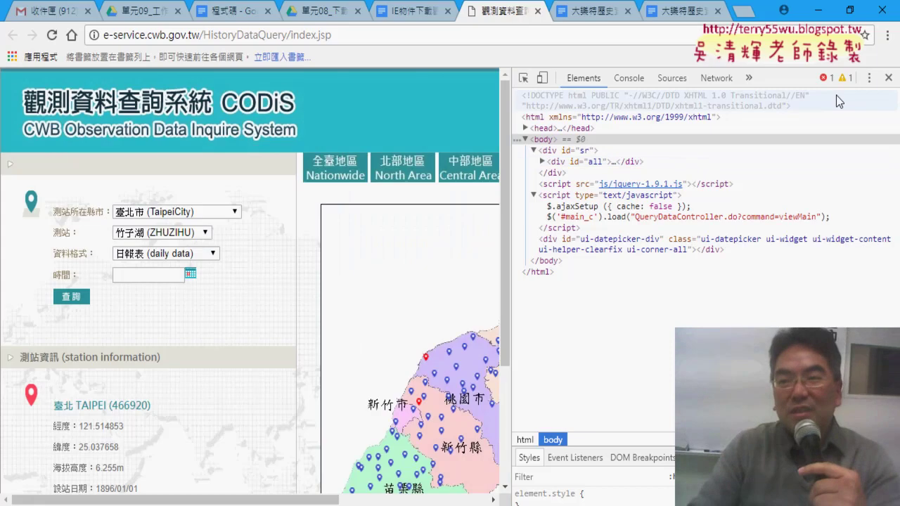
left_click(888, 77)
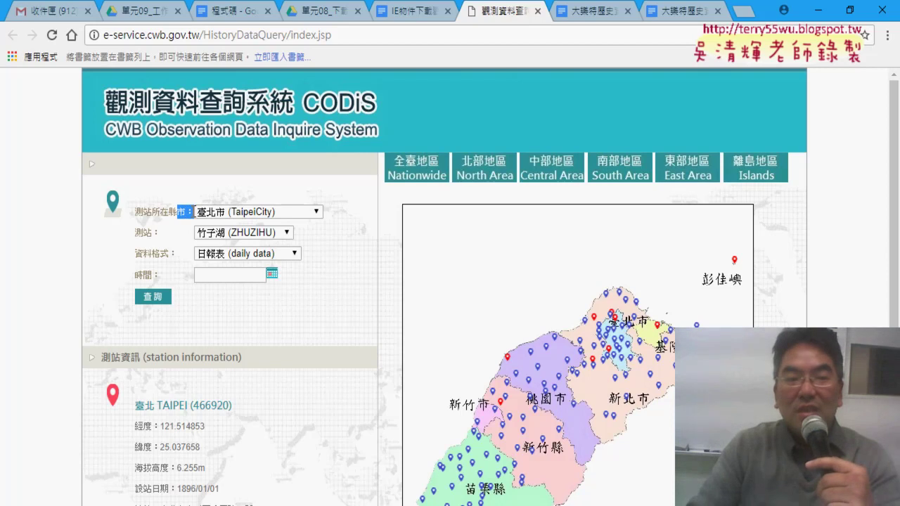
- Inspect the '縣市：' county label's element in DevTools
right_click(187, 210)
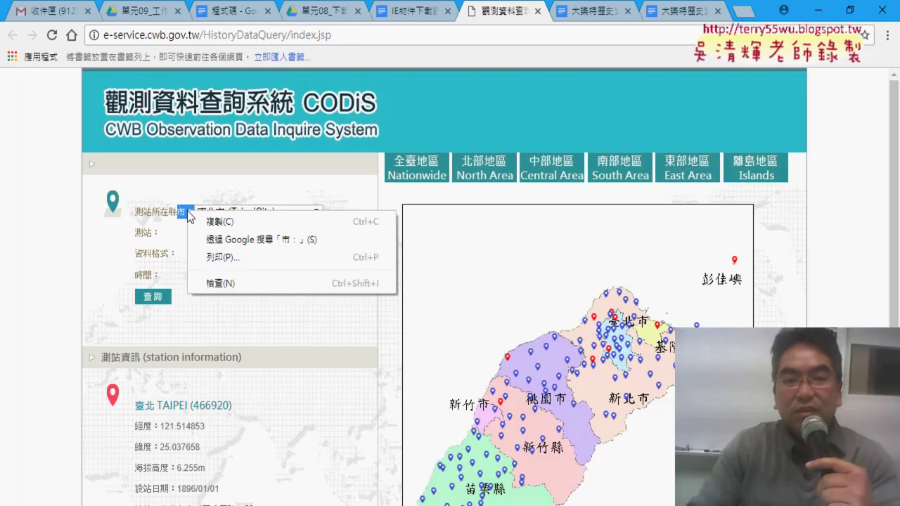
left_click(230, 283)
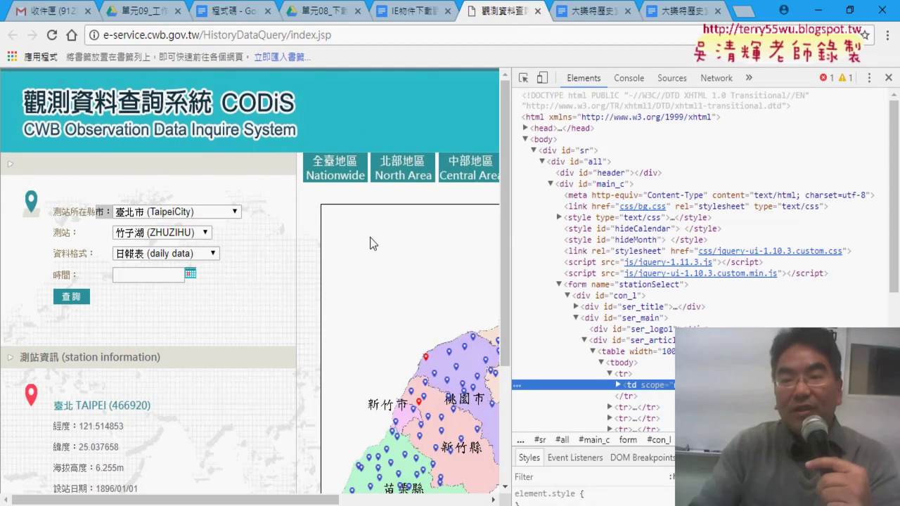
left_click(895, 244)
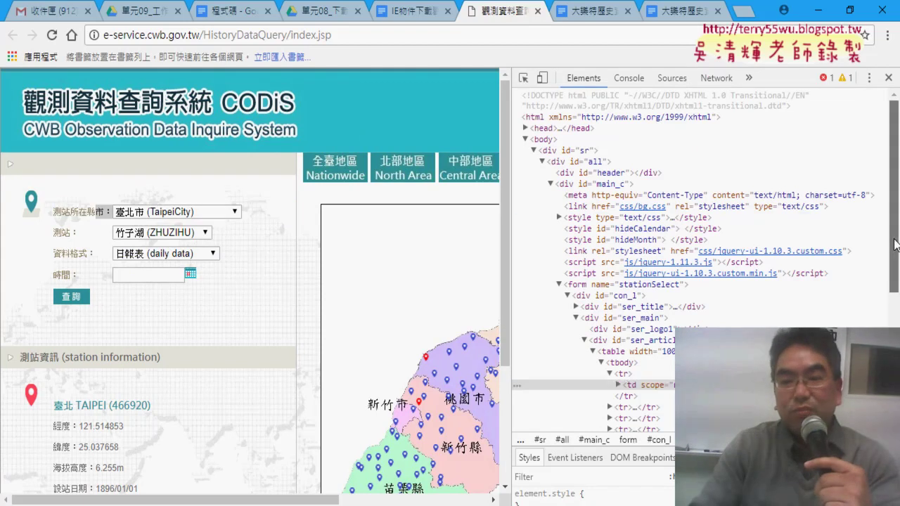
scroll(826, 265, "down", 3)
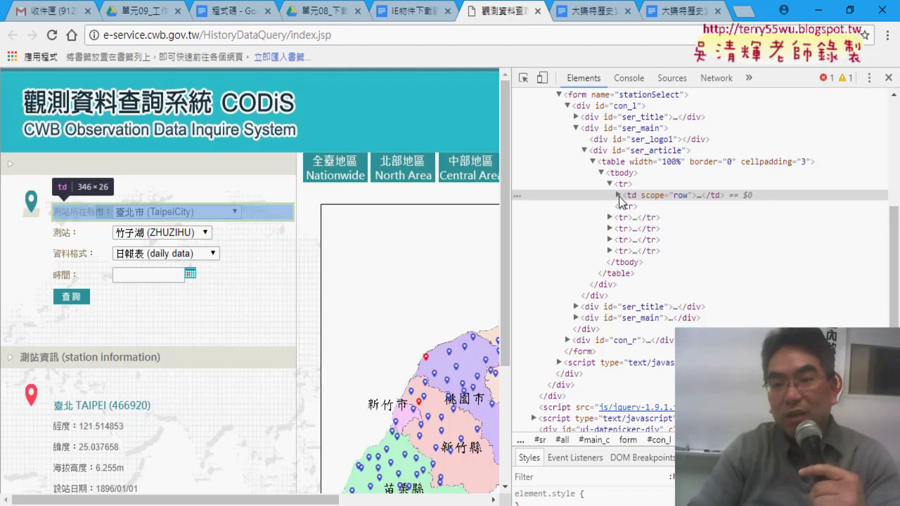
- Expand the county cell to show the select element, highlighting its name and id stationCounty
left_click(619, 195)
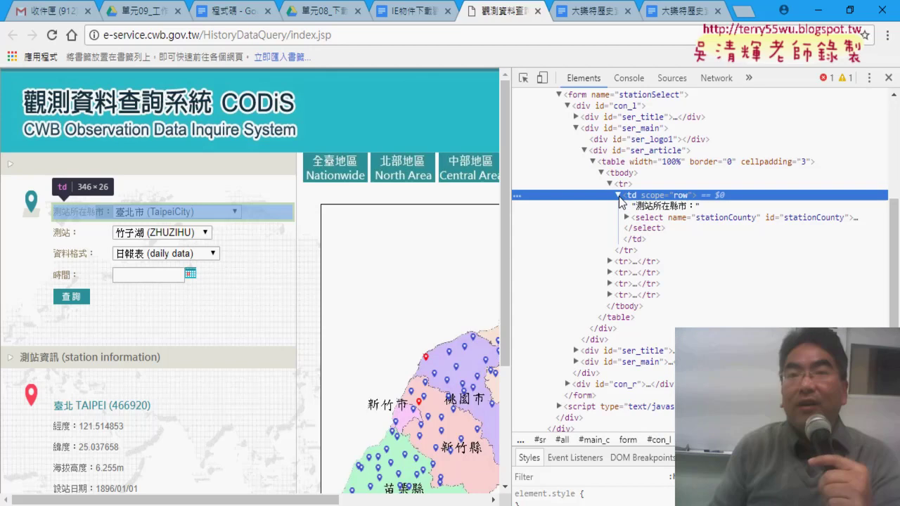
left_click(618, 195)
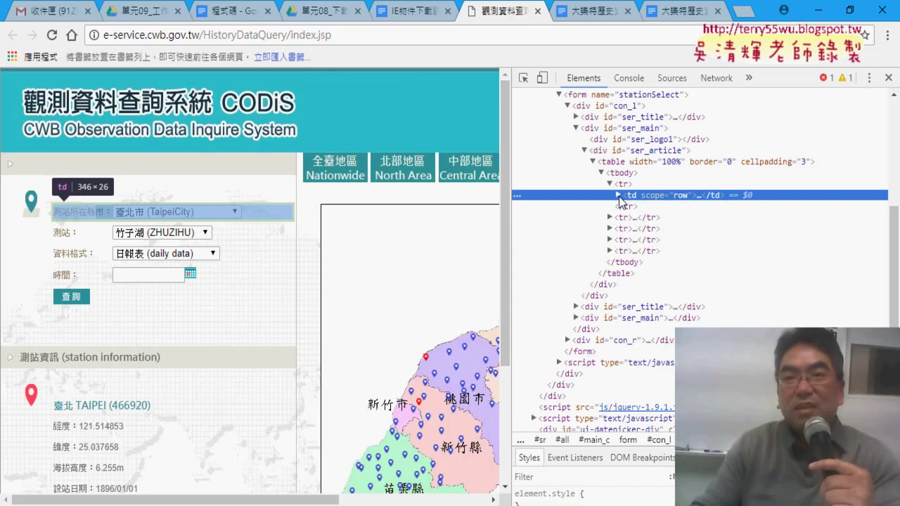
left_click(618, 196)
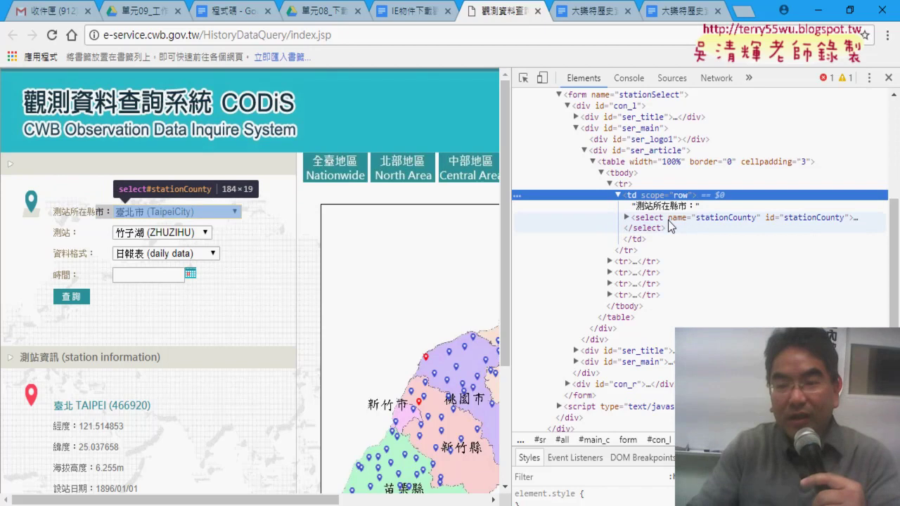
double_click(717, 219)
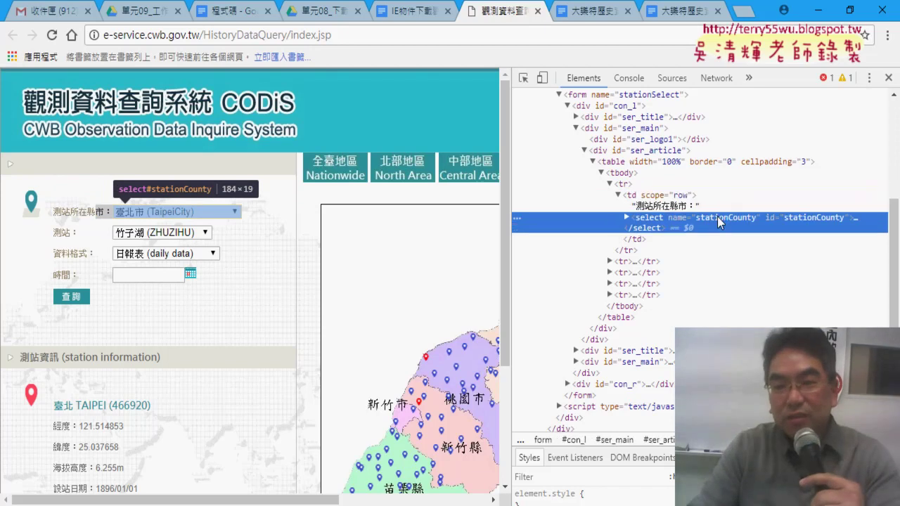
double_click(805, 219)
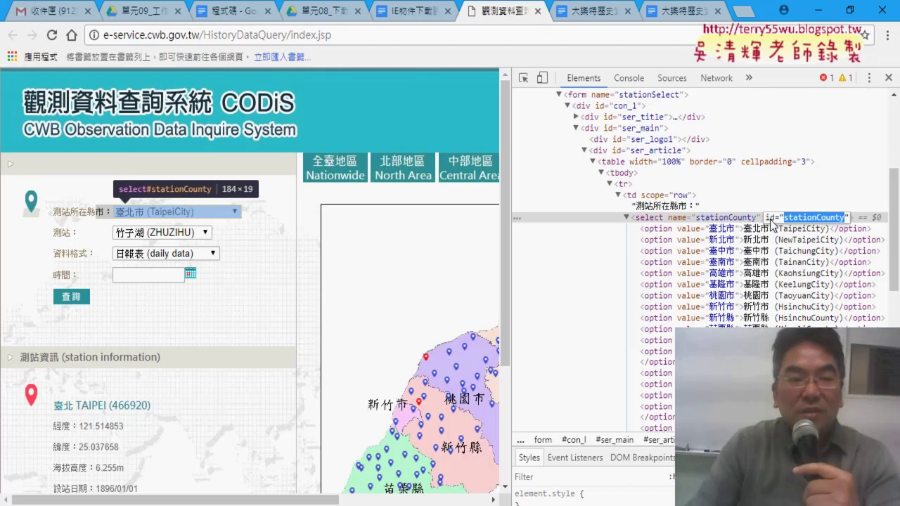
- Inspect the 測站 row, expanding the station dropdown's options and highlighting its id 'station'
left_click(155, 233)
left_click(154, 233)
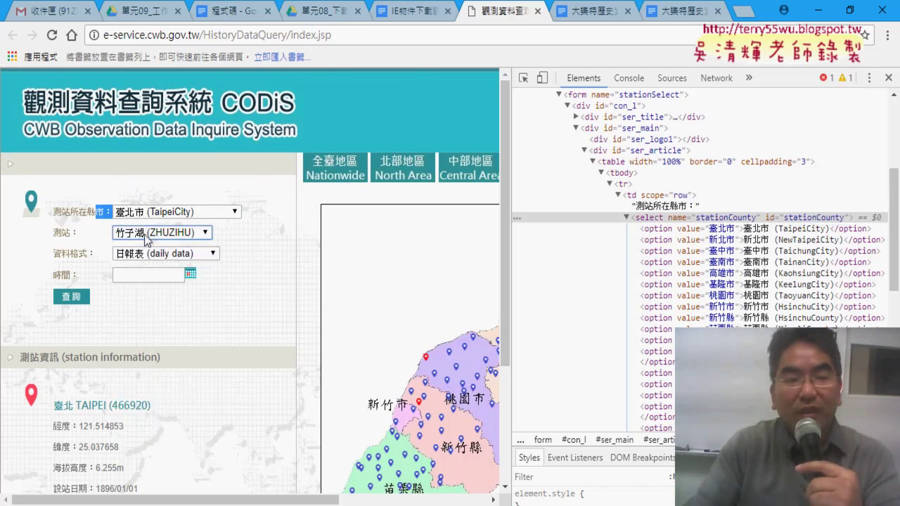
left_click_drag(86, 232, 62, 239)
right_click(75, 237)
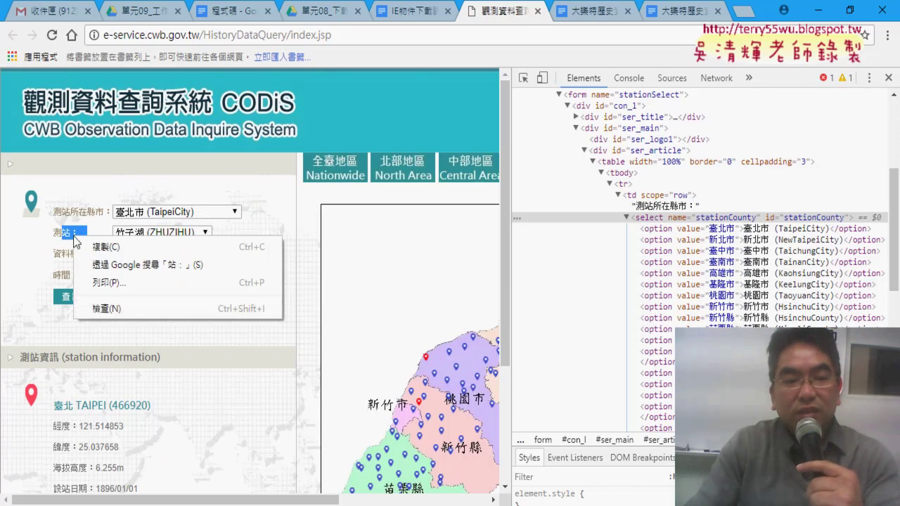
left_click(111, 307)
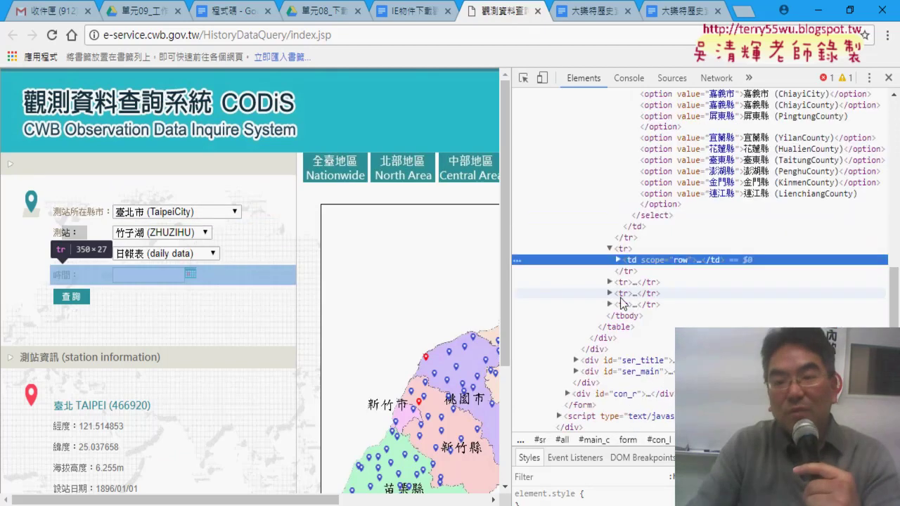
left_click(617, 260)
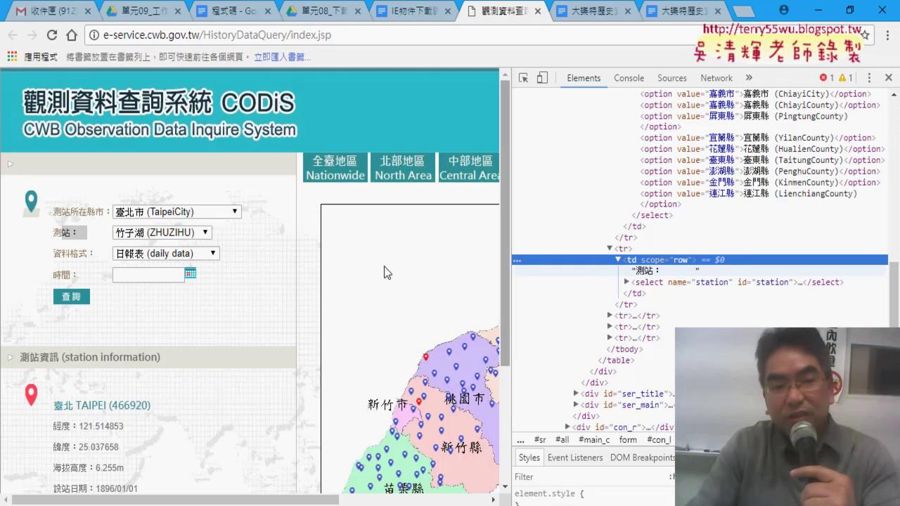
left_click(626, 283)
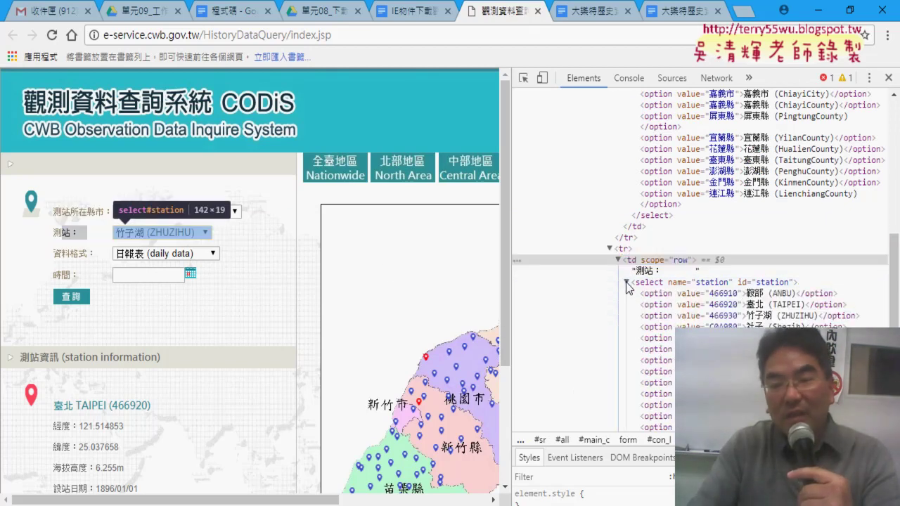
double_click(771, 282)
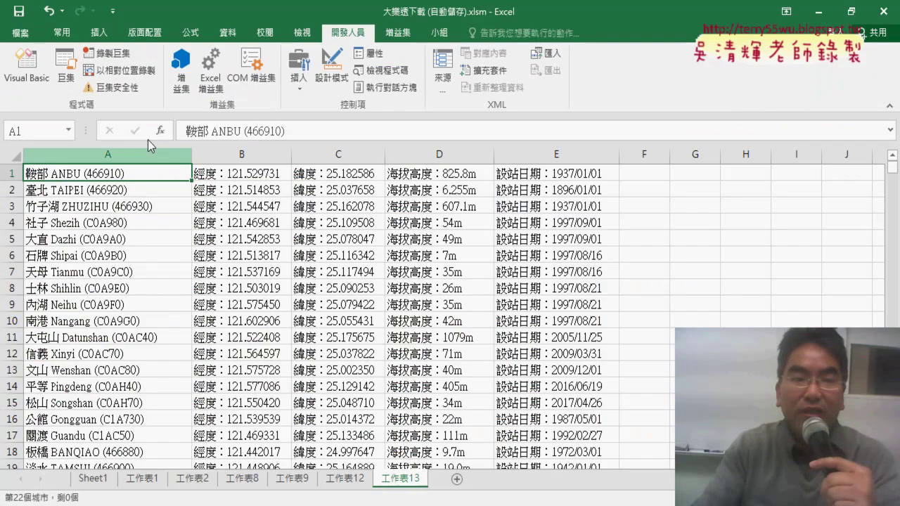
- Open Module2 of the 大樂透下載 project to show the 觀測資料查詢系統 macro
left_click(26, 67)
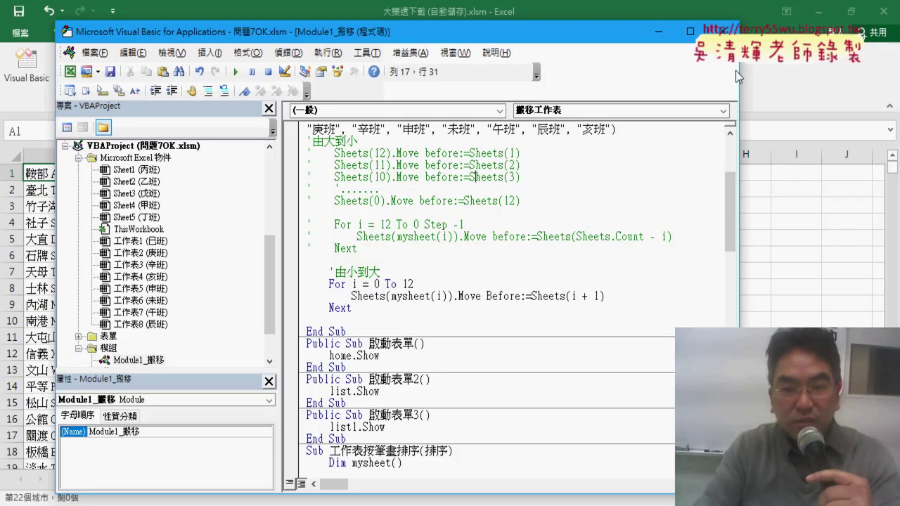
key("ctrl+F6")
key("ctrl+F6")
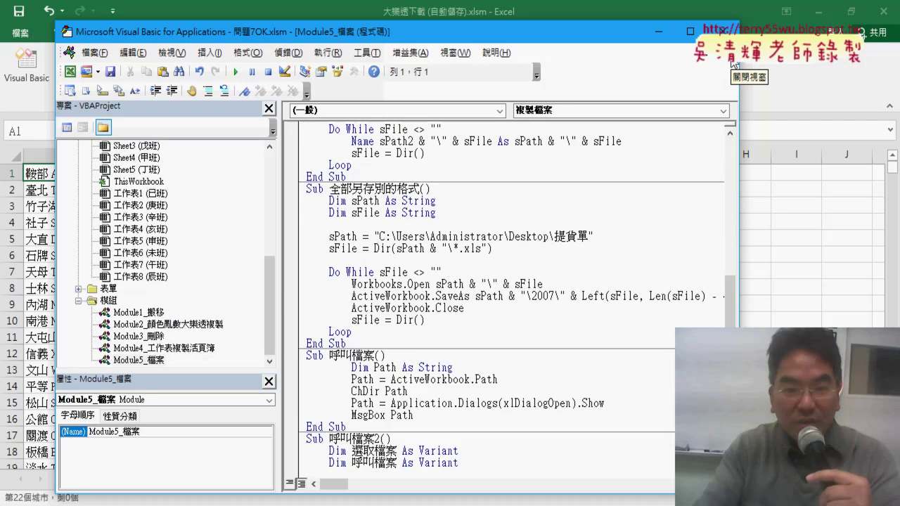
key("ctrl+F6")
left_click(270, 300)
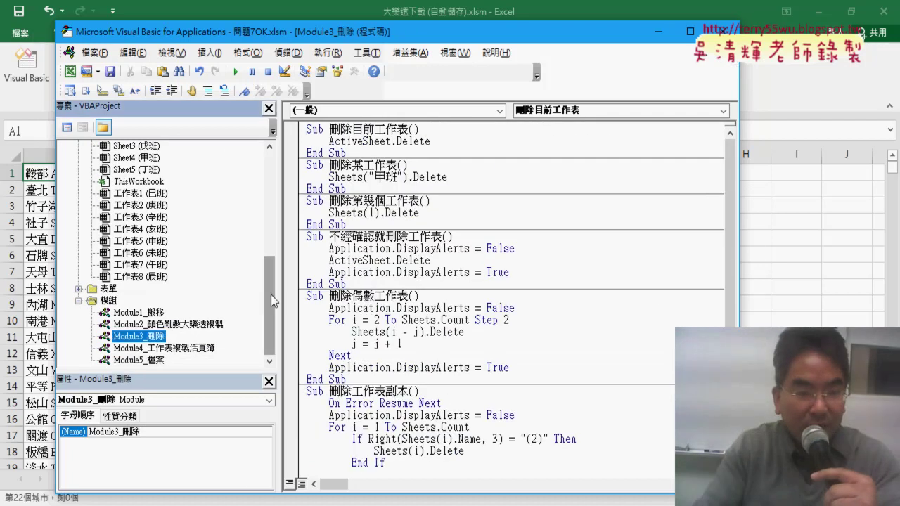
left_click_drag(271, 300, 270, 197)
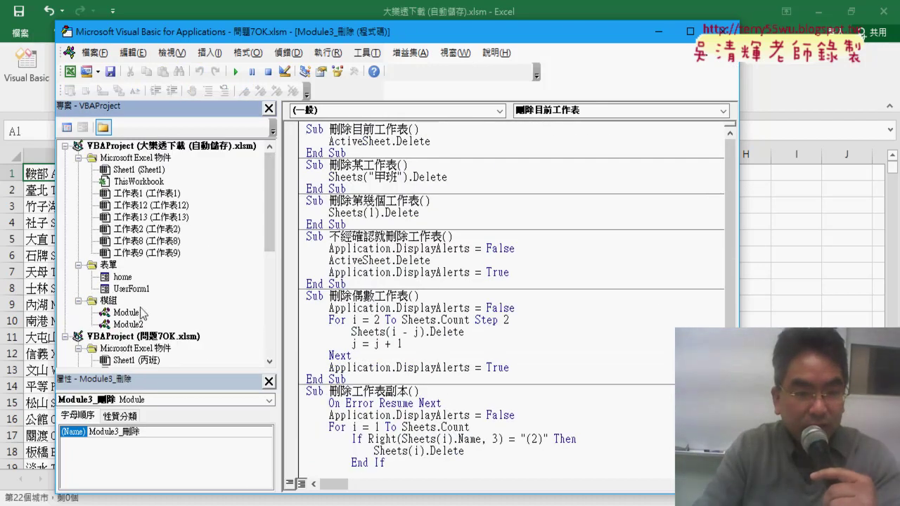
double_click(130, 324)
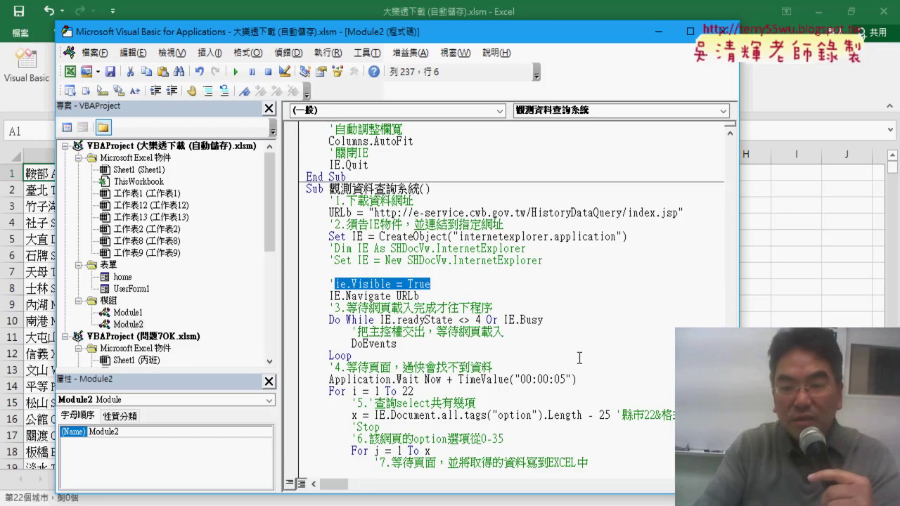
- Widen the code area by enlarging the editor window and narrowing the side panes
left_click_drag(738, 211, 850, 211)
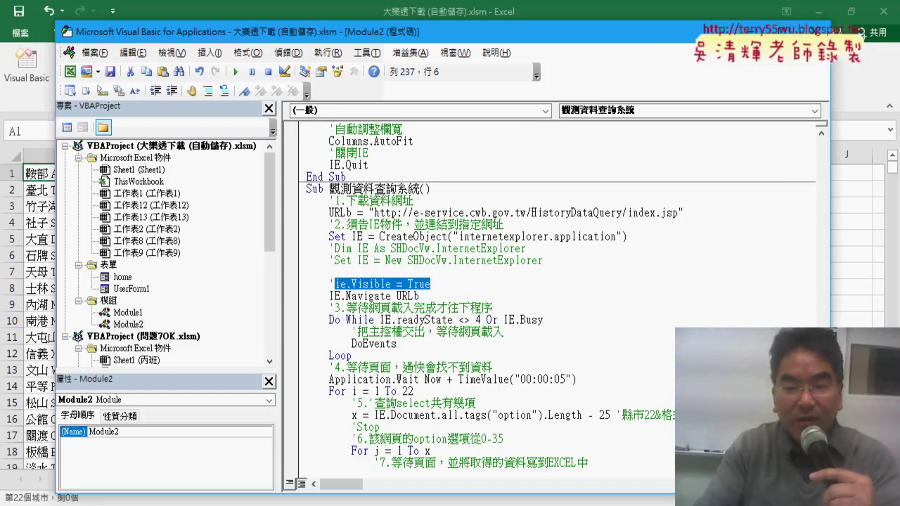
left_click(638, 347)
scroll(638, 347, "down", 3)
scroll(638, 347, "down", 1)
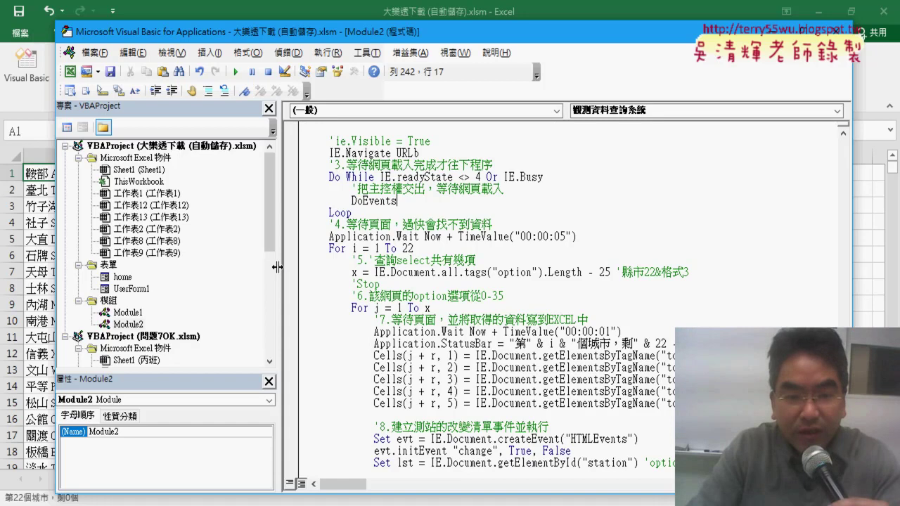
left_click_drag(277, 266, 199, 266)
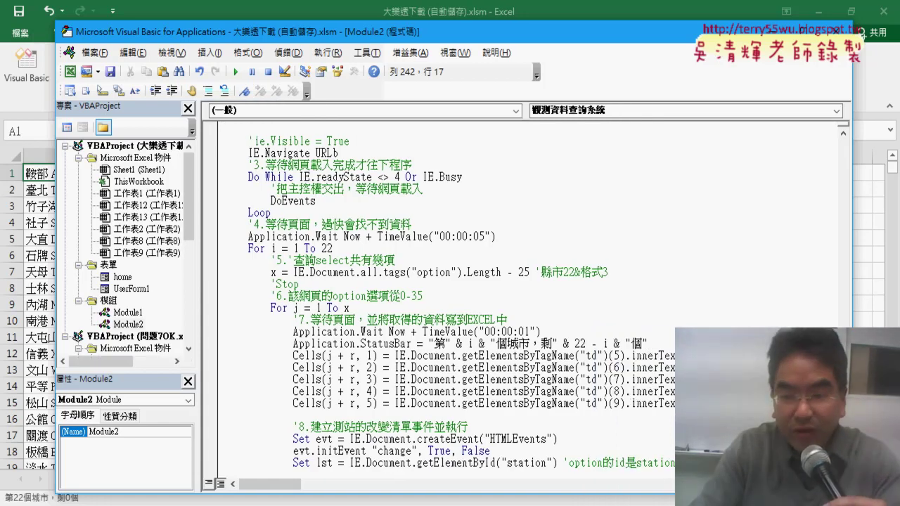
scroll(450, 295, "up", 2)
scroll(450, 295, "up", 1)
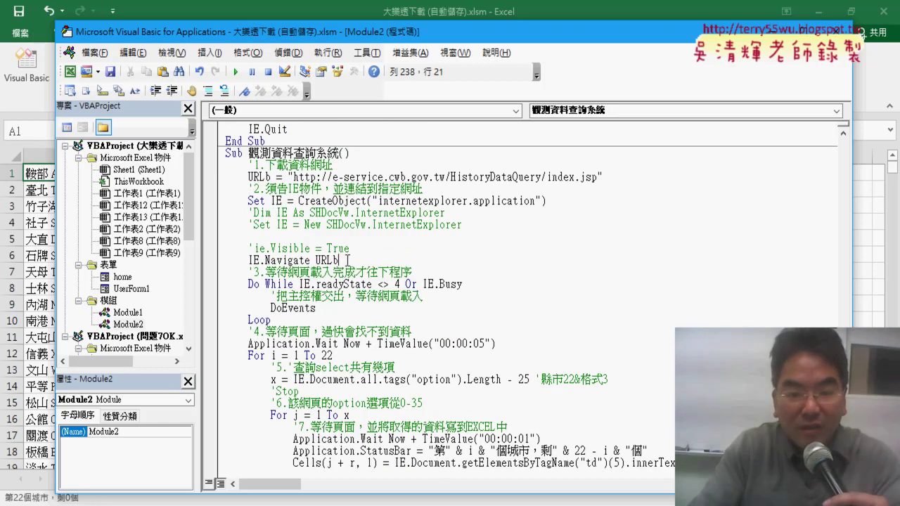
- Highlight the IE.Navigate URLb line, the 22-county loop limit and the tags("option") count expression
left_click_drag(347, 260, 288, 261)
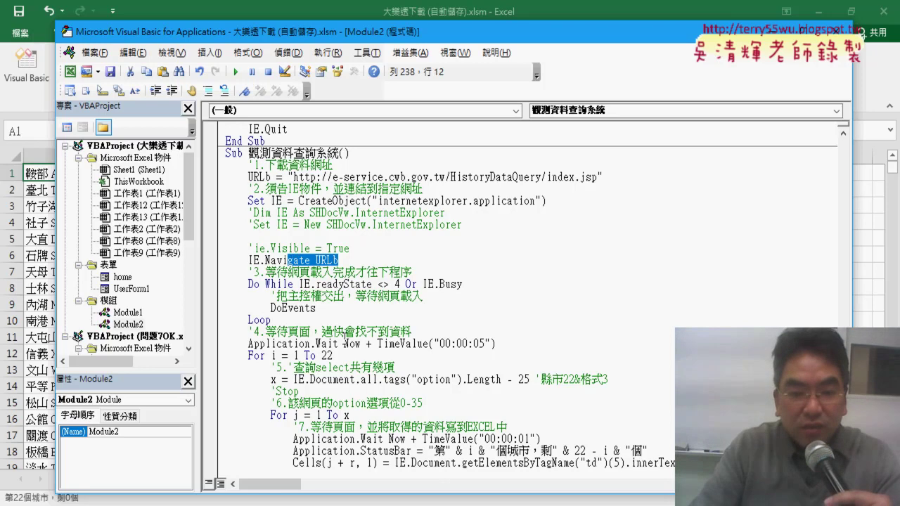
left_click(345, 343)
scroll(470, 340, "down", 2)
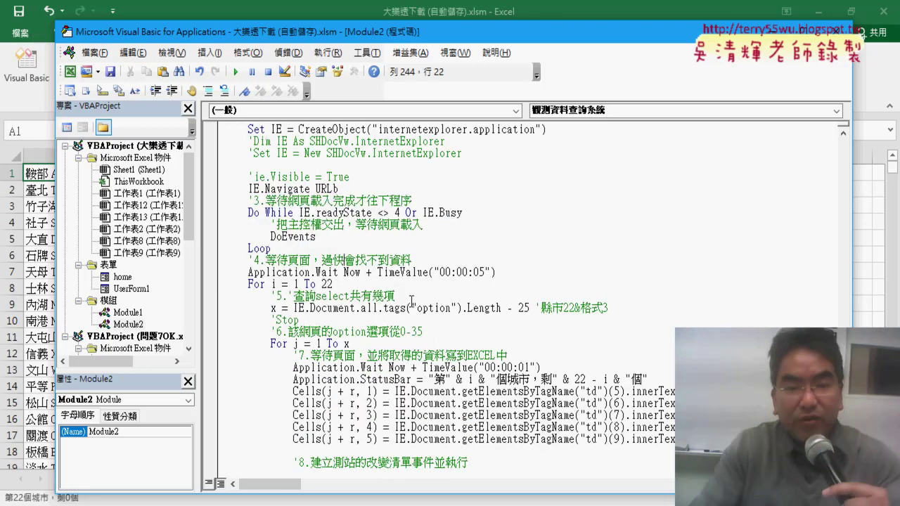
scroll(408, 295, "down", 2)
left_click_drag(346, 216, 322, 218)
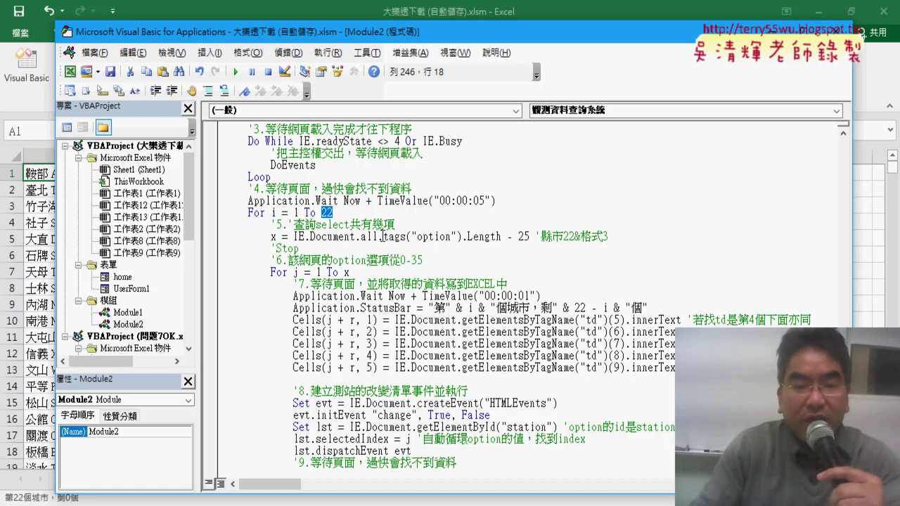
left_click_drag(383, 237, 463, 236)
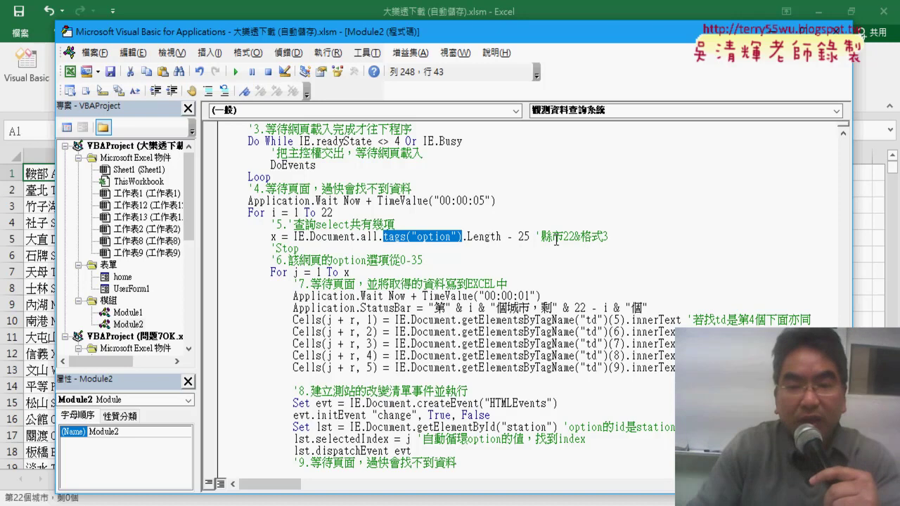
left_click_drag(610, 238, 288, 237)
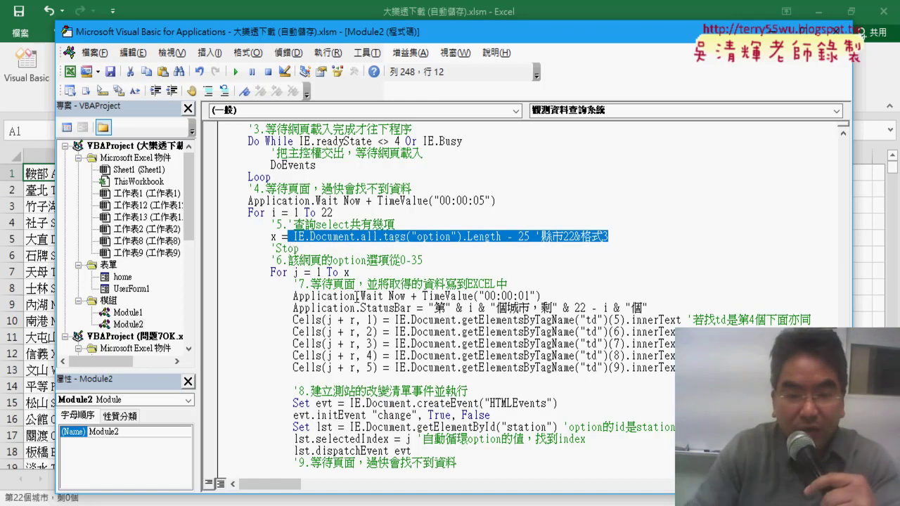
left_click(412, 314)
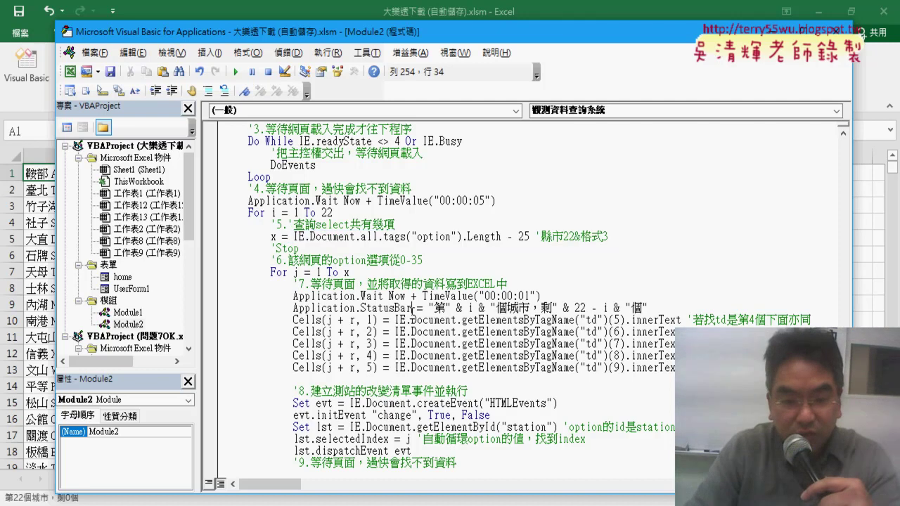
scroll(413, 314, "down", 2)
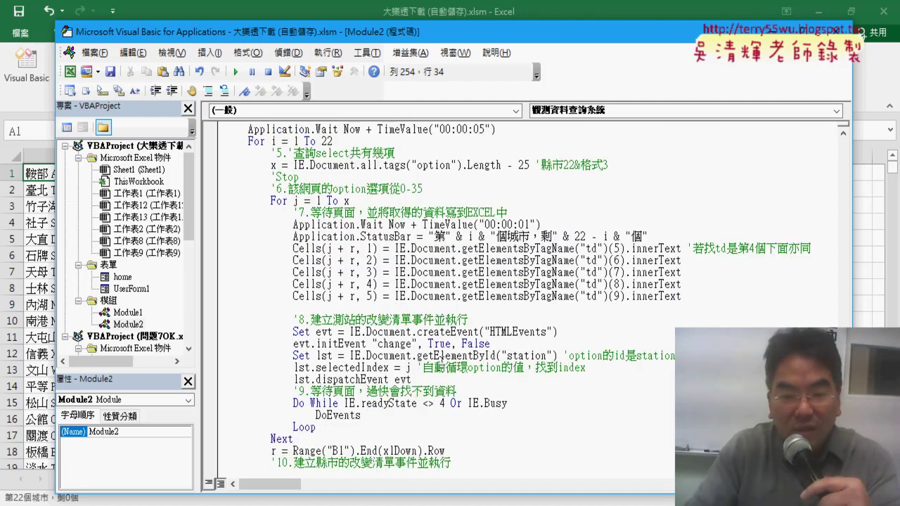
left_click_drag(418, 356, 457, 357)
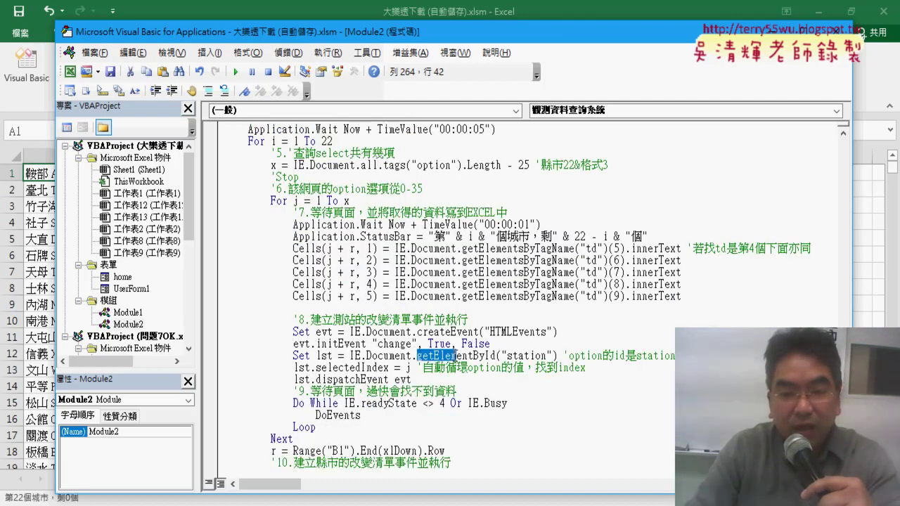
left_click(524, 356)
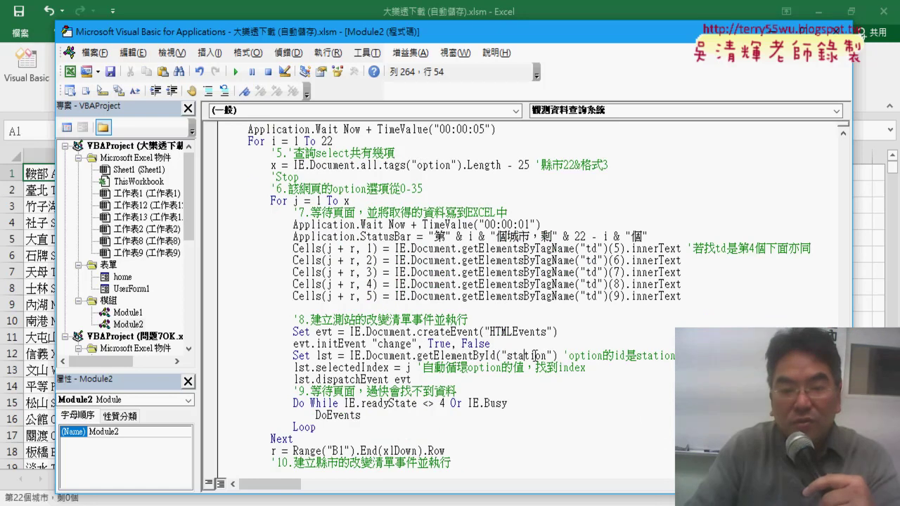
left_click_drag(557, 356, 417, 357)
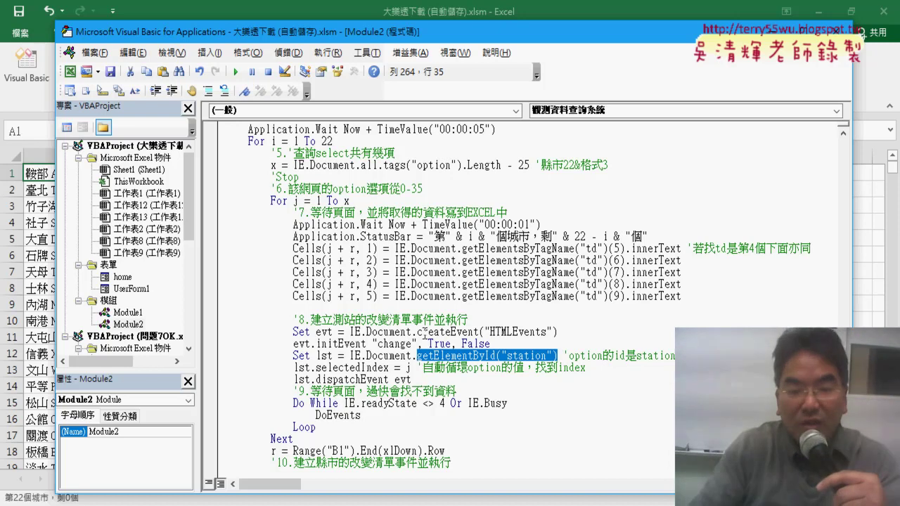
left_click(420, 332)
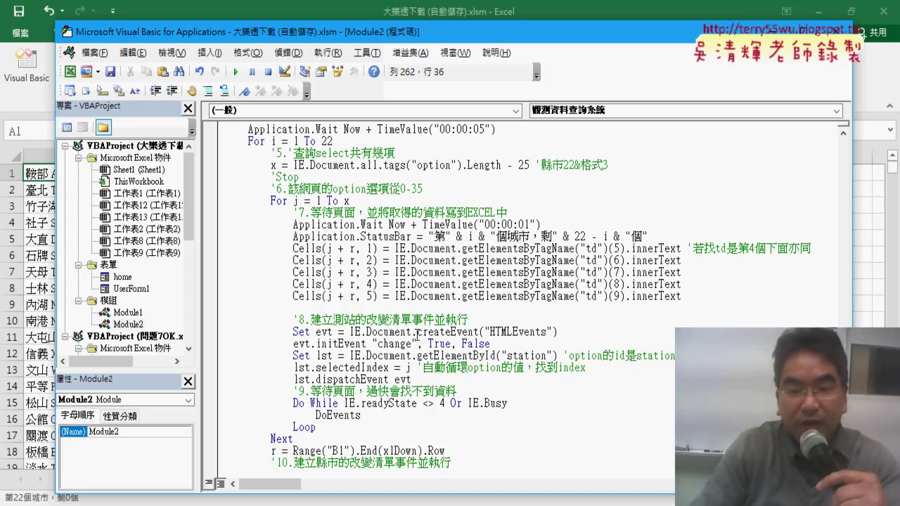
left_click_drag(417, 332, 548, 330)
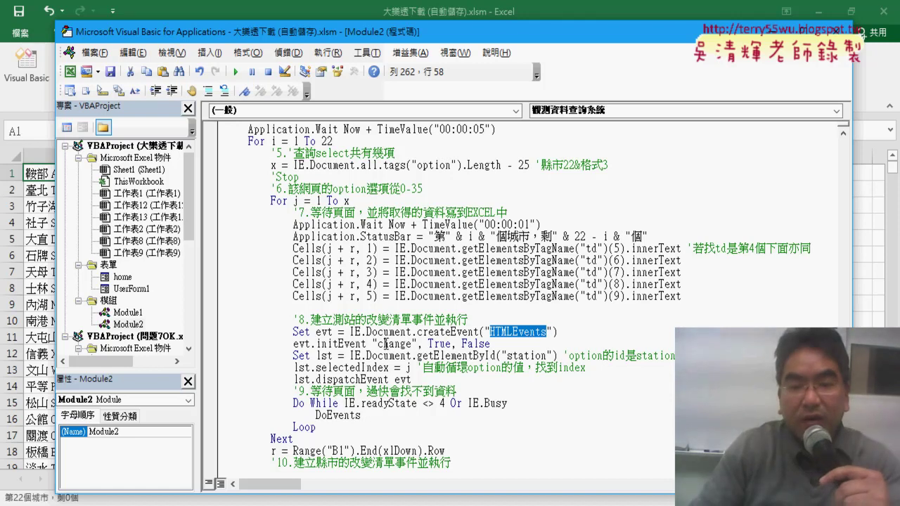
left_click_drag(378, 344, 411, 343)
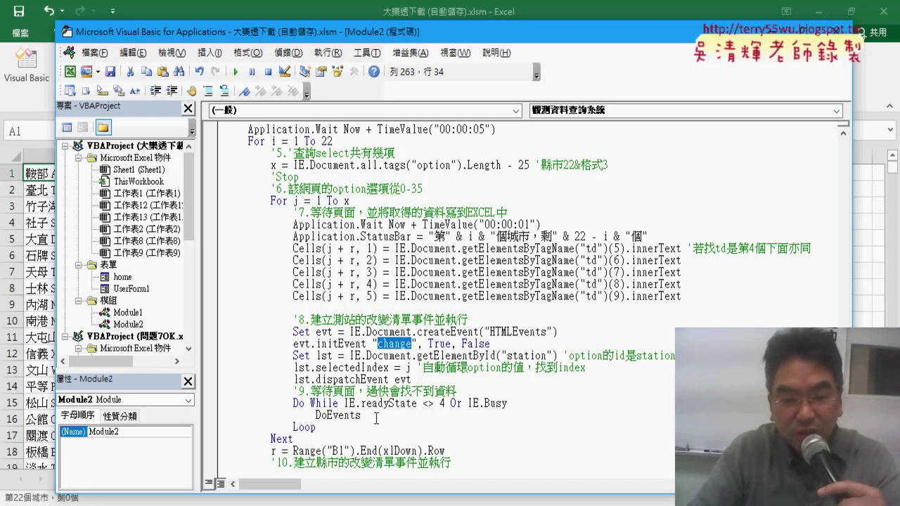
left_click_drag(417, 379, 394, 379)
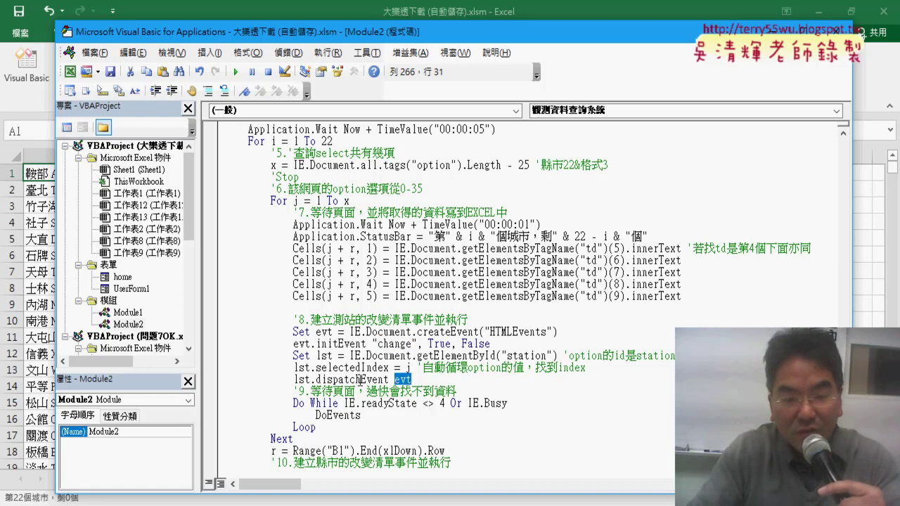
left_click_drag(310, 380, 380, 379)
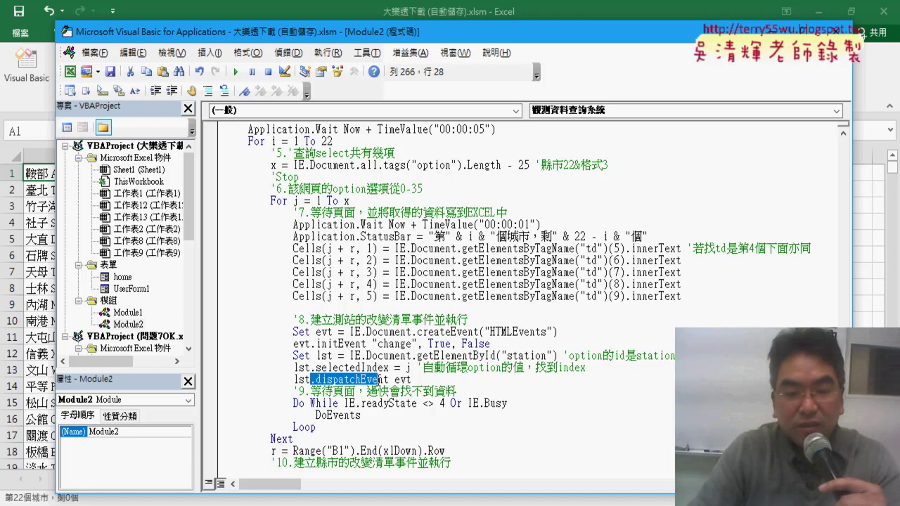
left_click(402, 379)
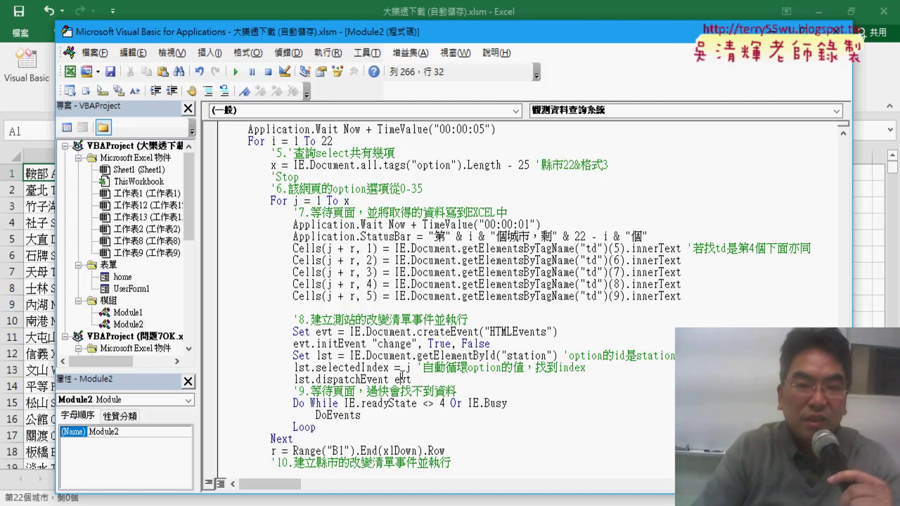
left_click_drag(334, 36, 402, 34)
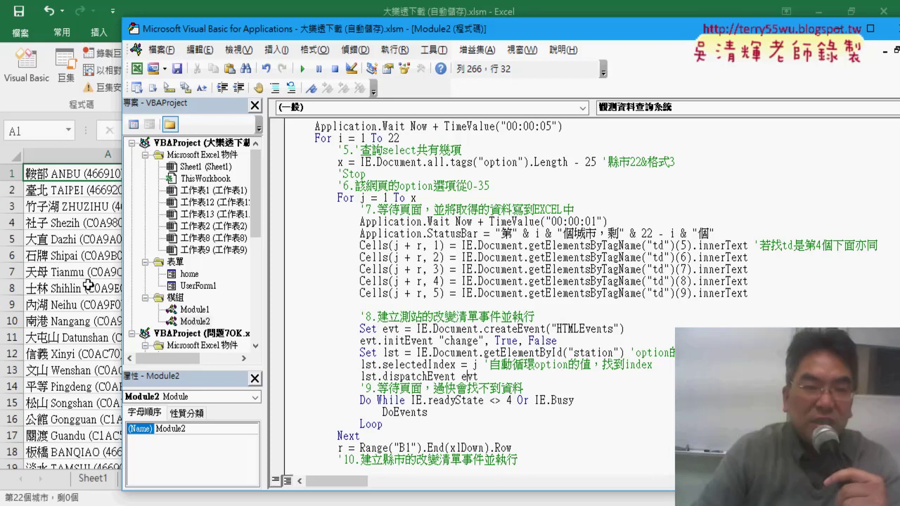
- Close the VBA editor, select 大直 in A5, and switch to the Google Drive tab
double_click(133, 32)
left_click(183, 239)
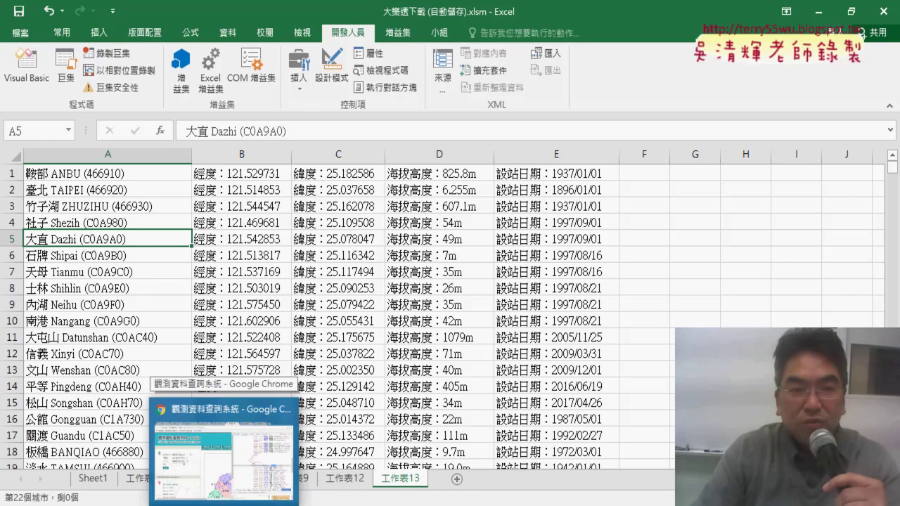
left_click(225, 435)
left_click(137, 11)
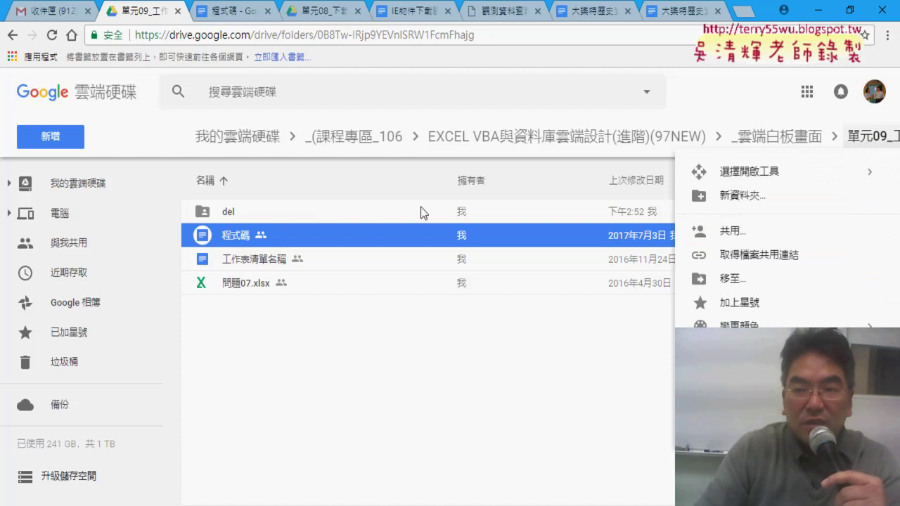
- Go via _雲端白板畫面 into the 單元09_工作表相關 folder and select 問題07.xlsx
left_click(776, 137)
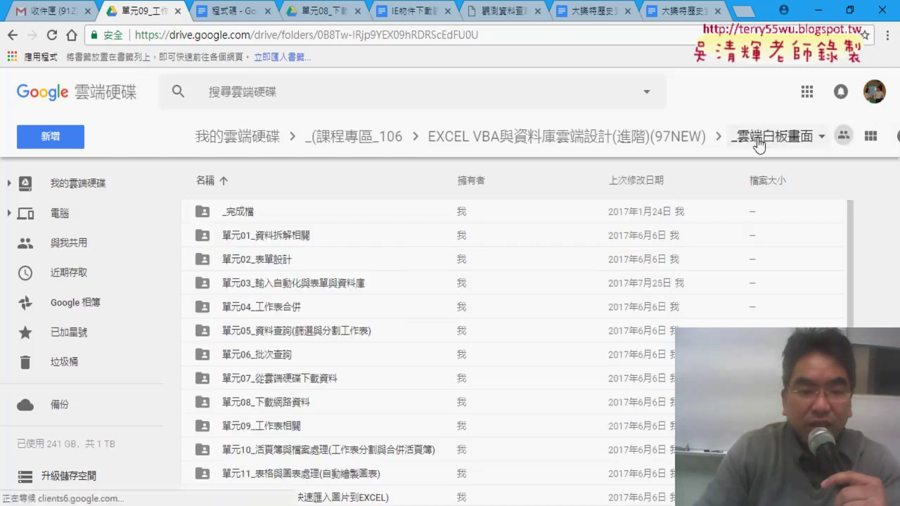
double_click(296, 431)
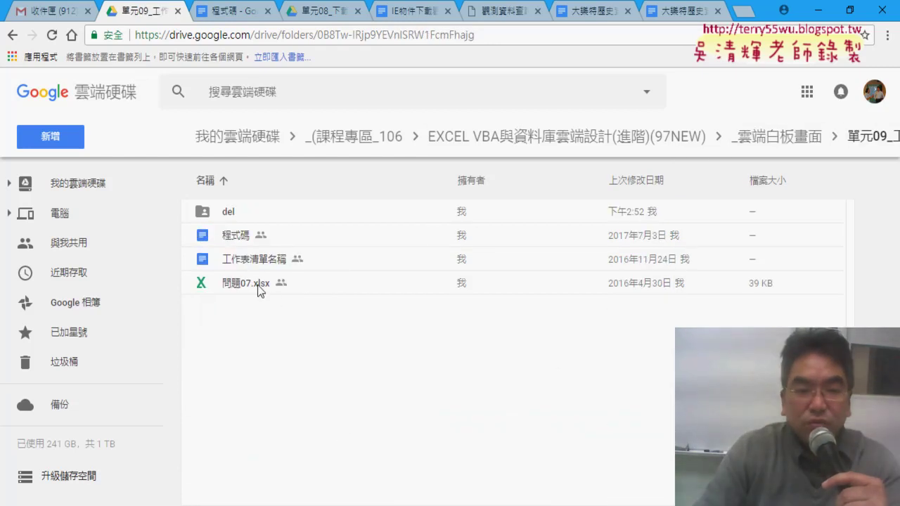
left_click(252, 285)
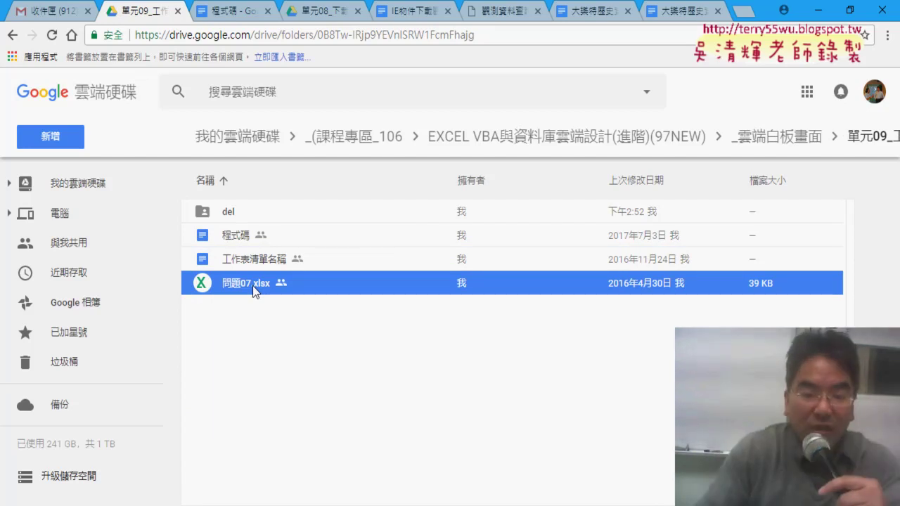
- Bring 問題7OK.xlsm to the front and flip through the class sheets to 戊班
mouse_move(326, 502)
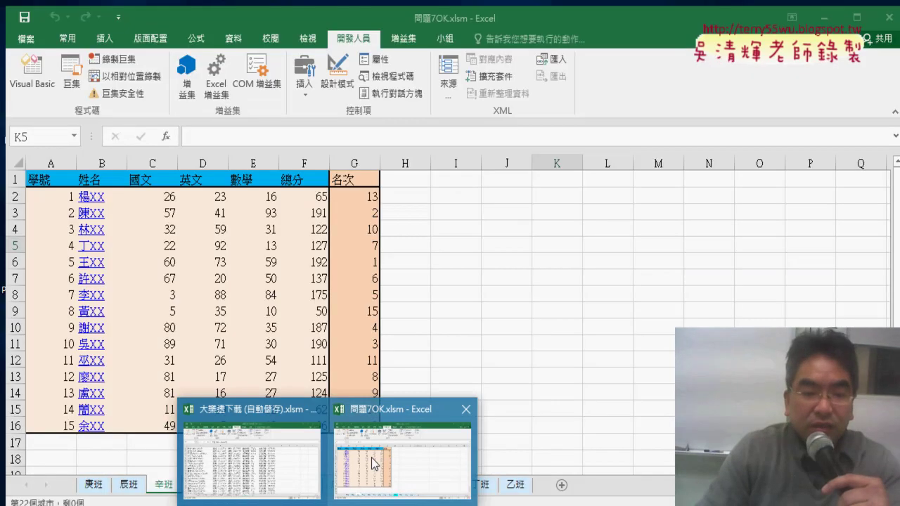
left_click(373, 464)
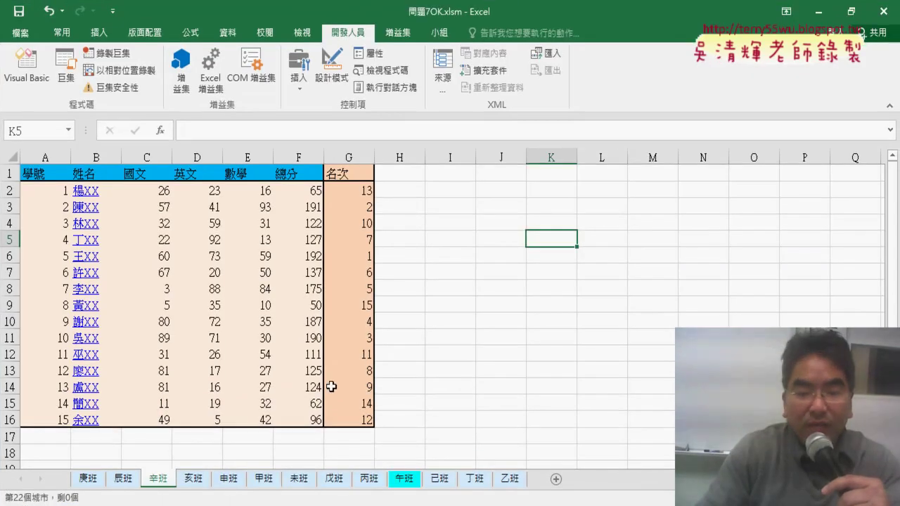
left_click(507, 483)
left_click(470, 485)
left_click(438, 487)
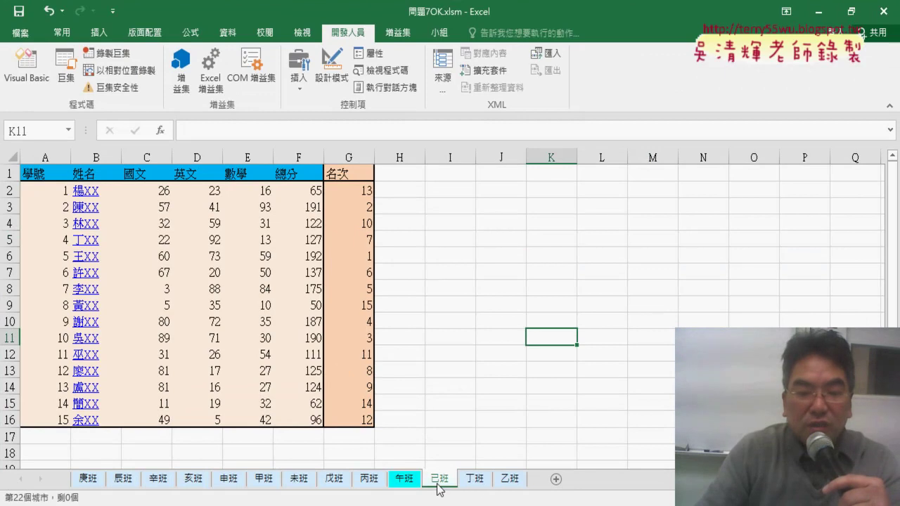
left_click(392, 487)
left_click(369, 485)
left_click(322, 485)
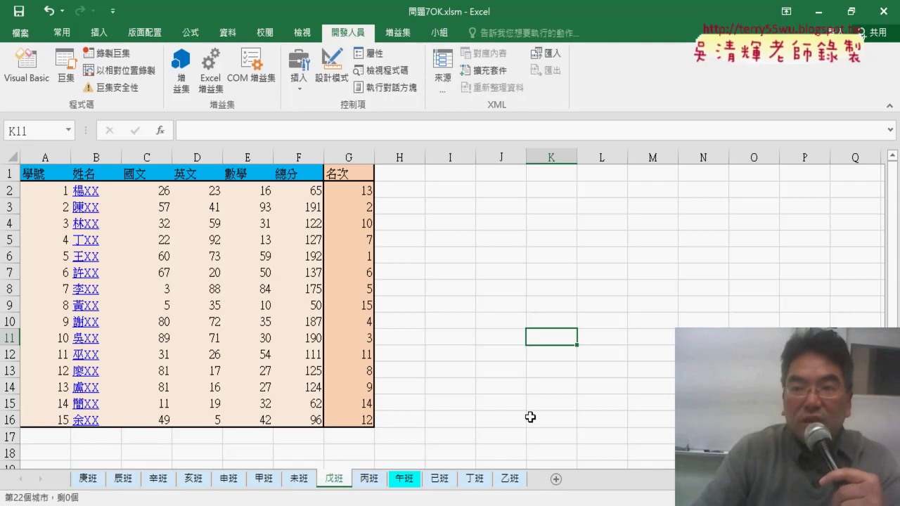
- In Move or Copy for 乙班, tick 建立複本 and choose (新活頁簿) as destination
right_click(512, 484)
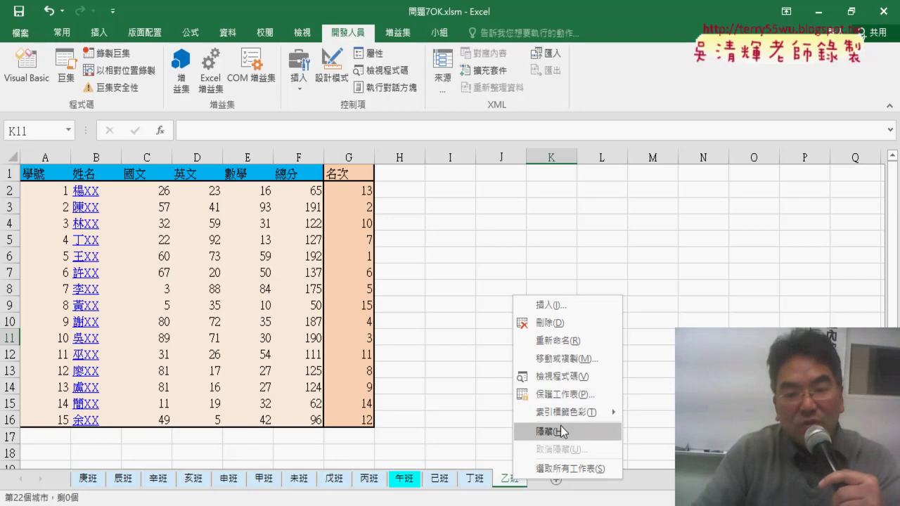
left_click(568, 359)
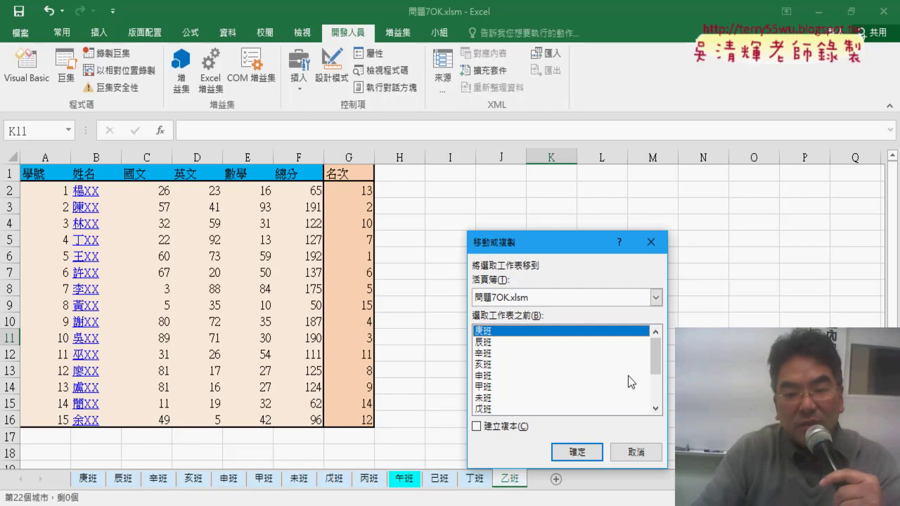
left_click_drag(655, 358, 654, 406)
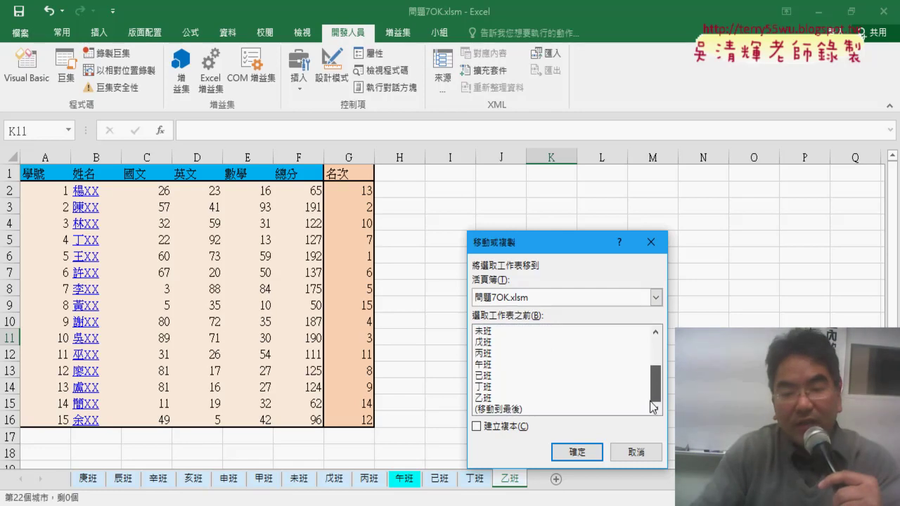
left_click(478, 426)
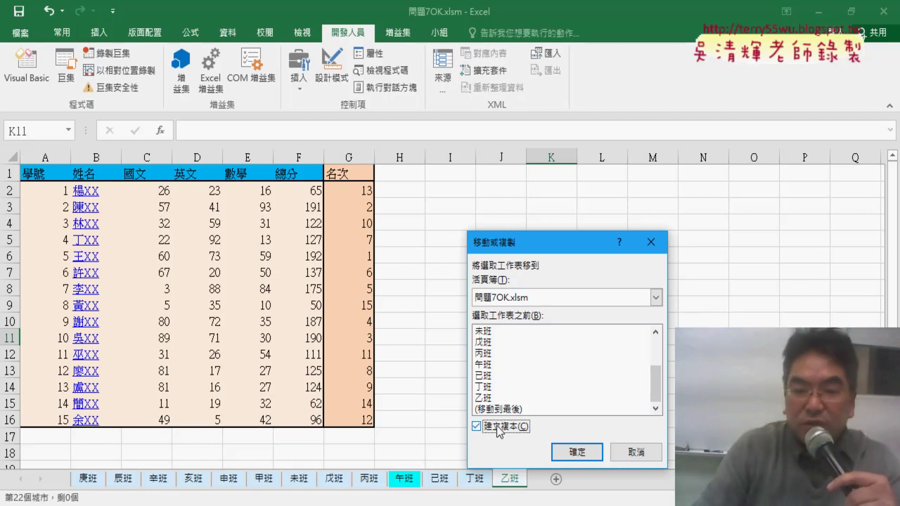
left_click(536, 300)
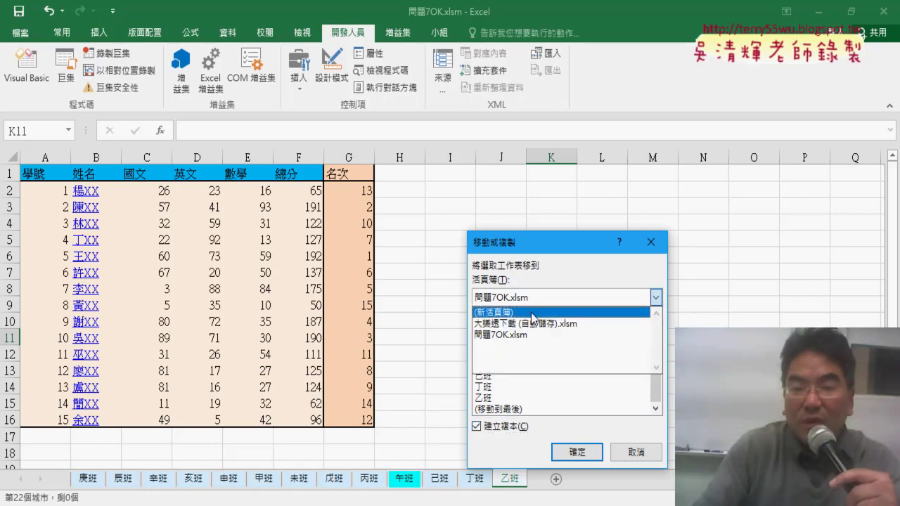
left_click(508, 313)
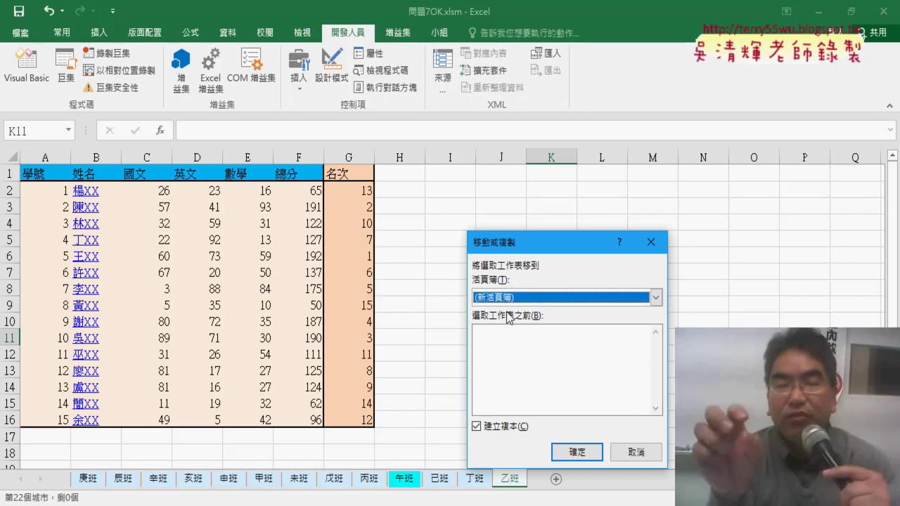